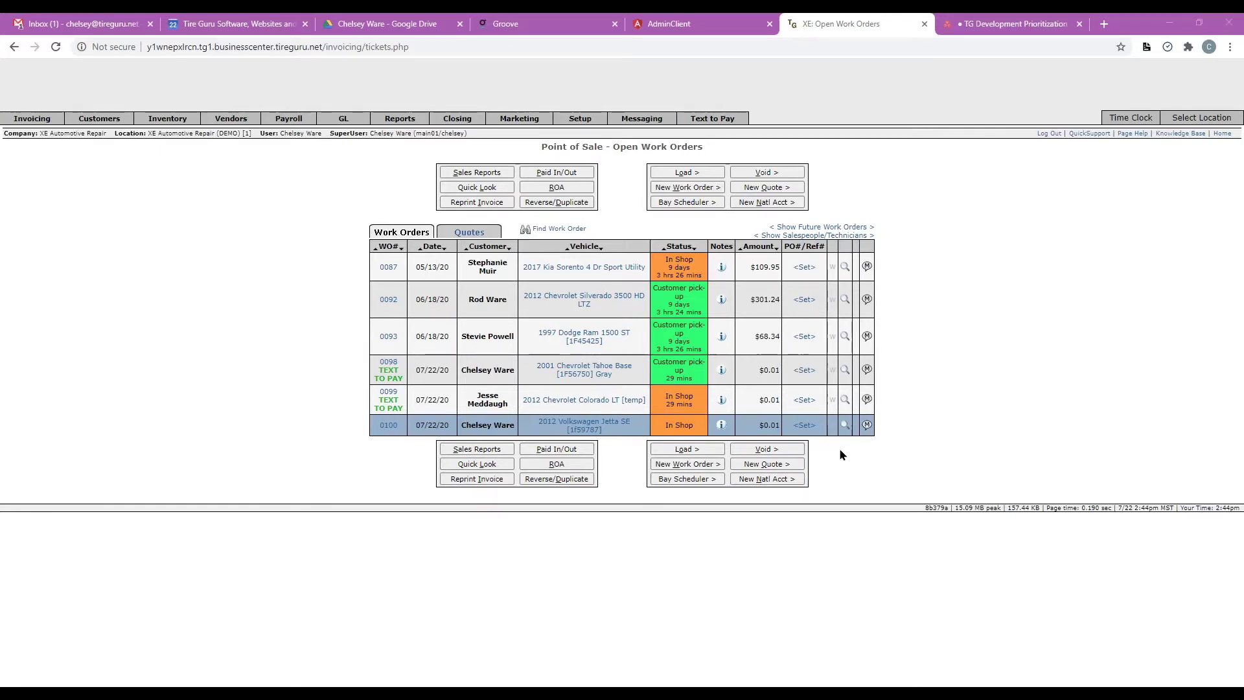
Open work order 0100 for the 2012 Volkswagen Jetta past the over-credit-limit warning.
click(486, 427)
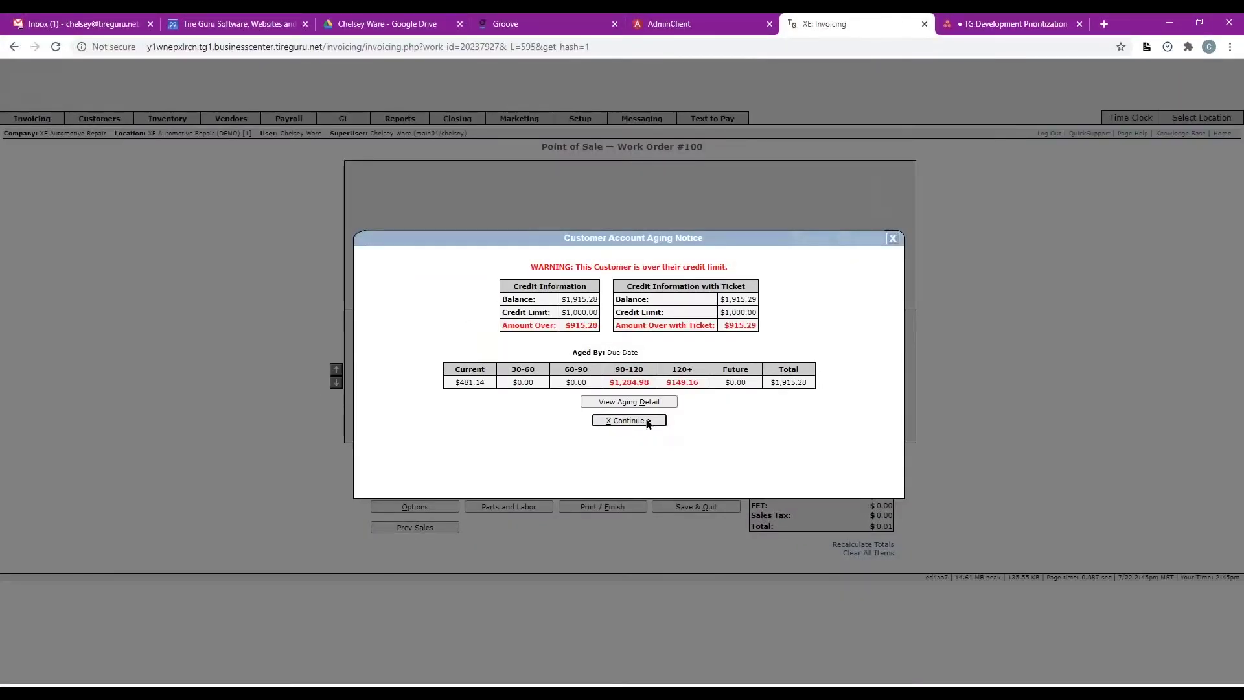
click(646, 421)
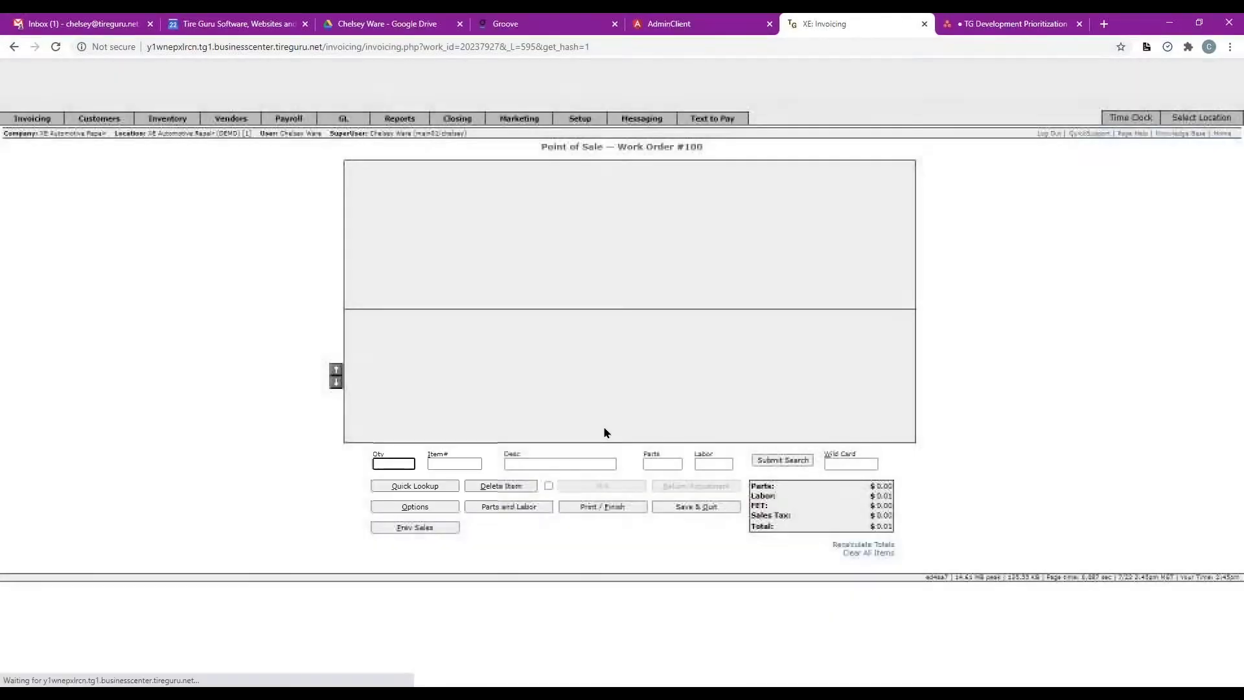
Invoice work order #100 and send a $0.01 Text-to-Pay request for it.
click(602, 510)
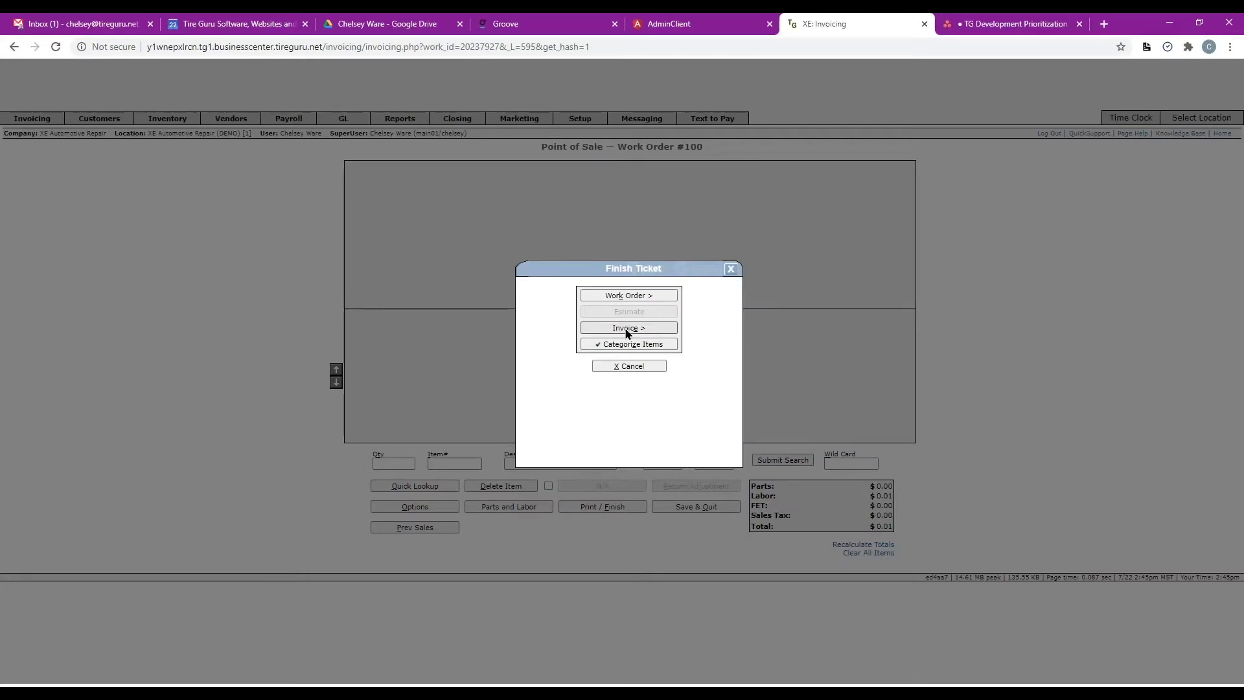
click(626, 331)
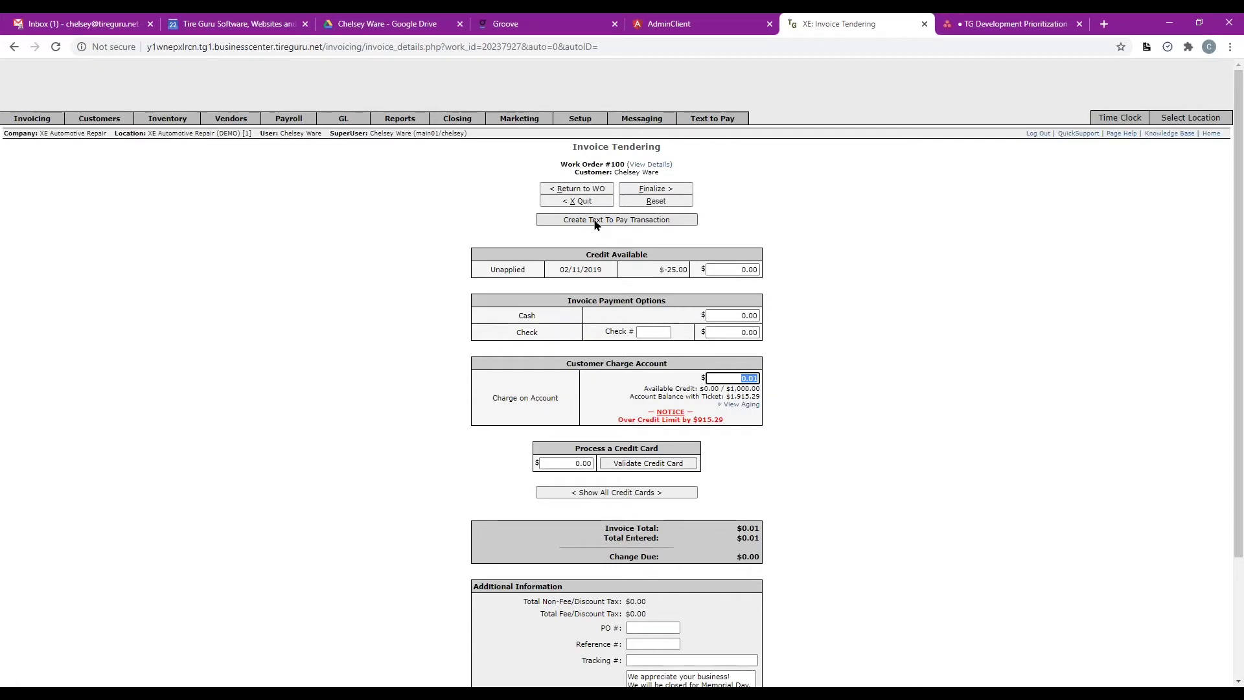
click(596, 222)
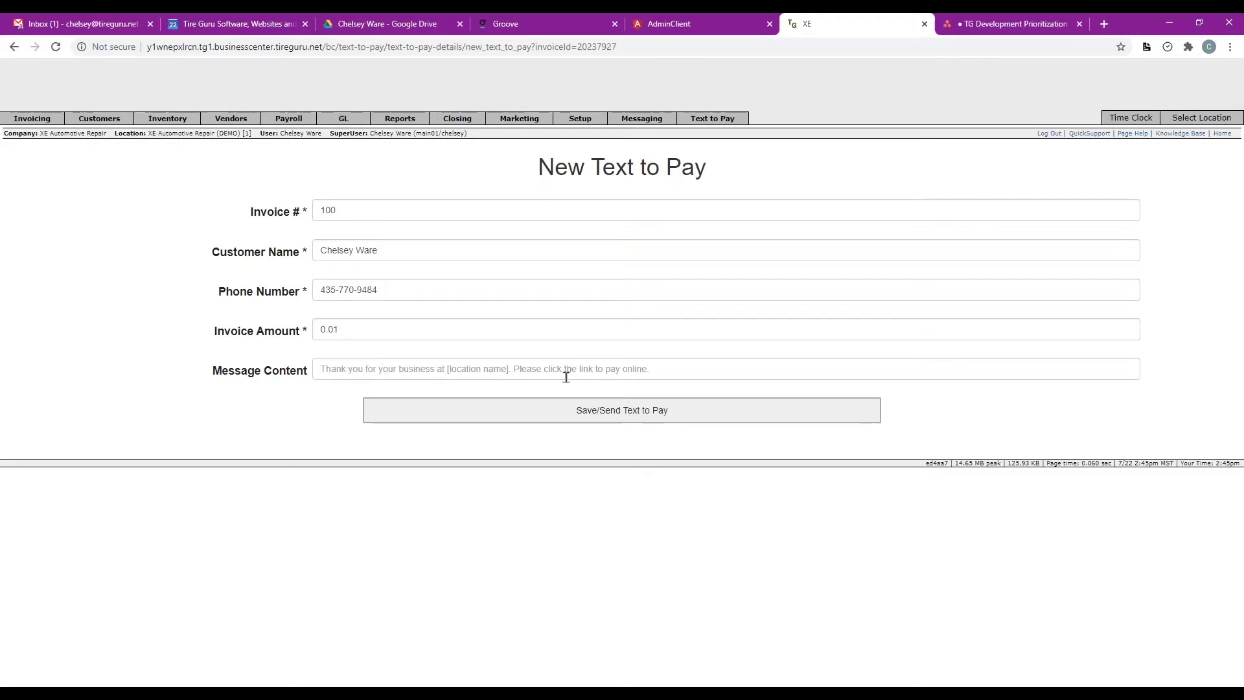
click(595, 416)
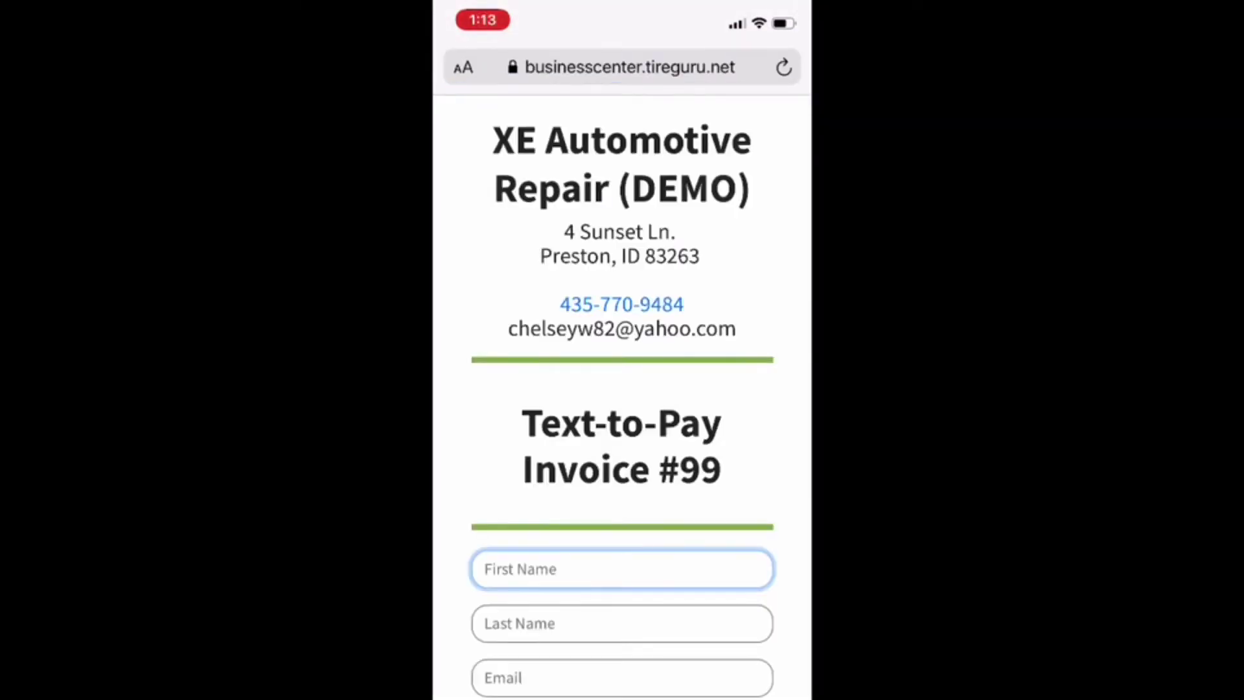
Enter the payer's first name, last name and e-mail on the payment page.
scroll(622, 389, down, 3)
click(622, 355)
text(Jon)
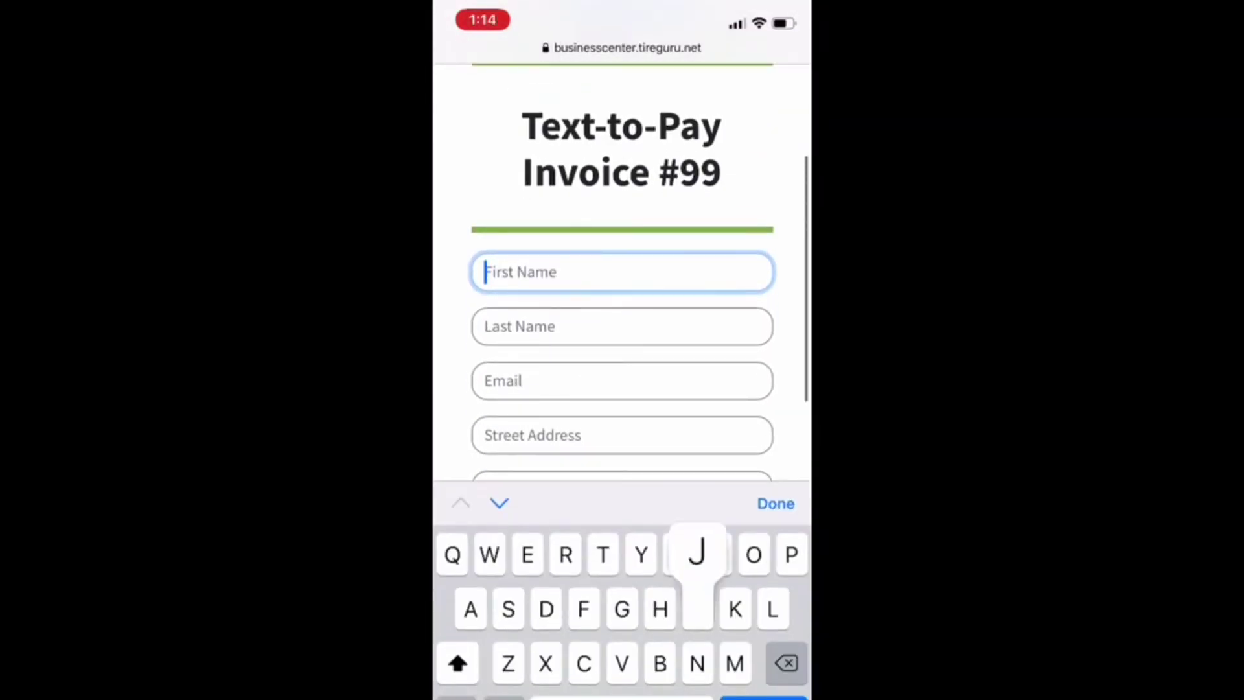
click(622, 326)
text(Smith)
click(622, 325)
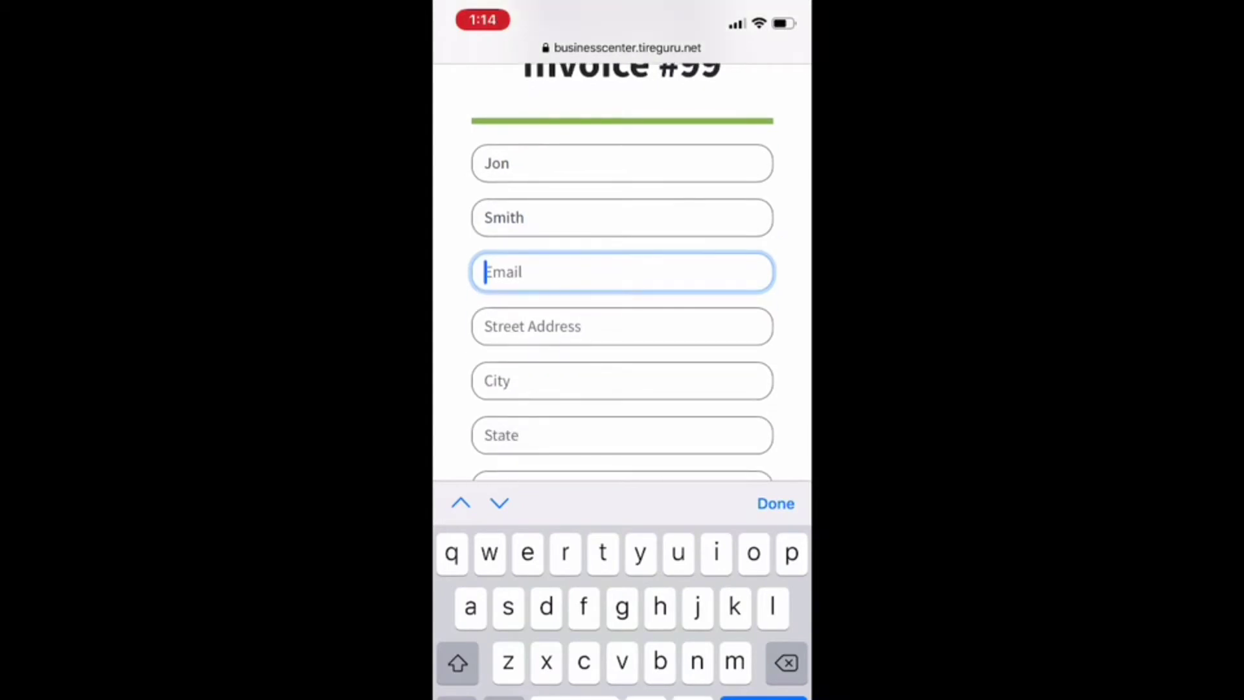
Fill in the payer's street address, city, state and zip code.
key(Tab)
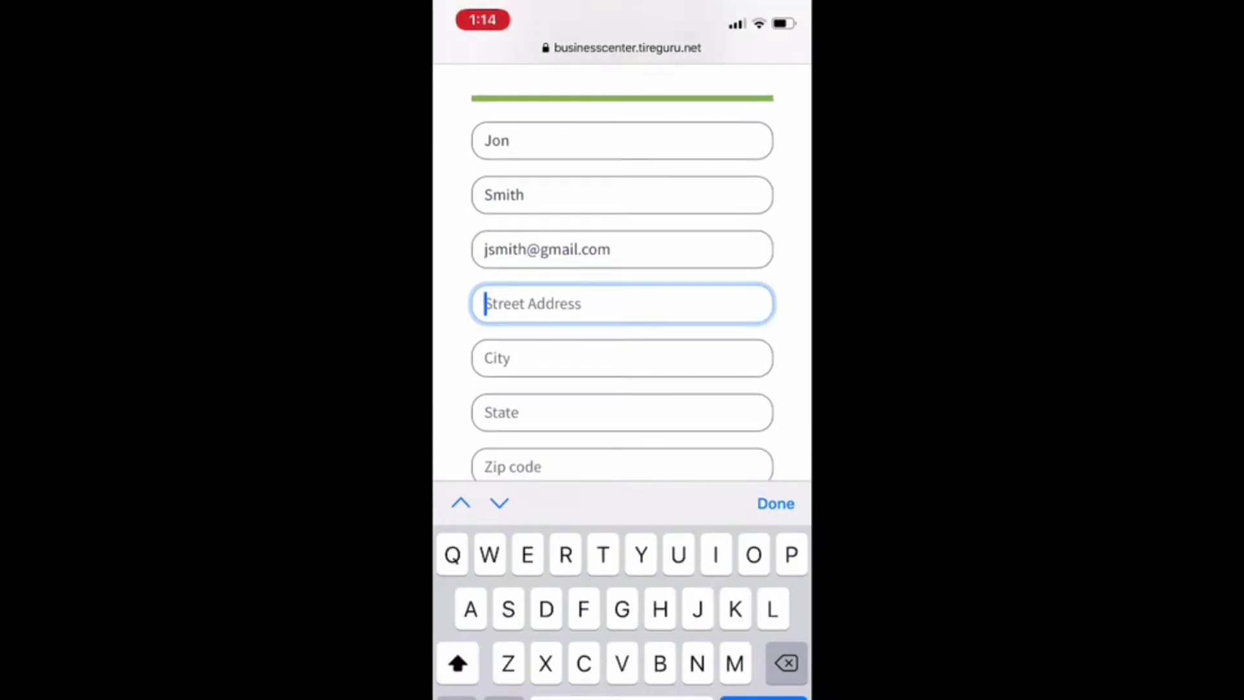
text(123main st)
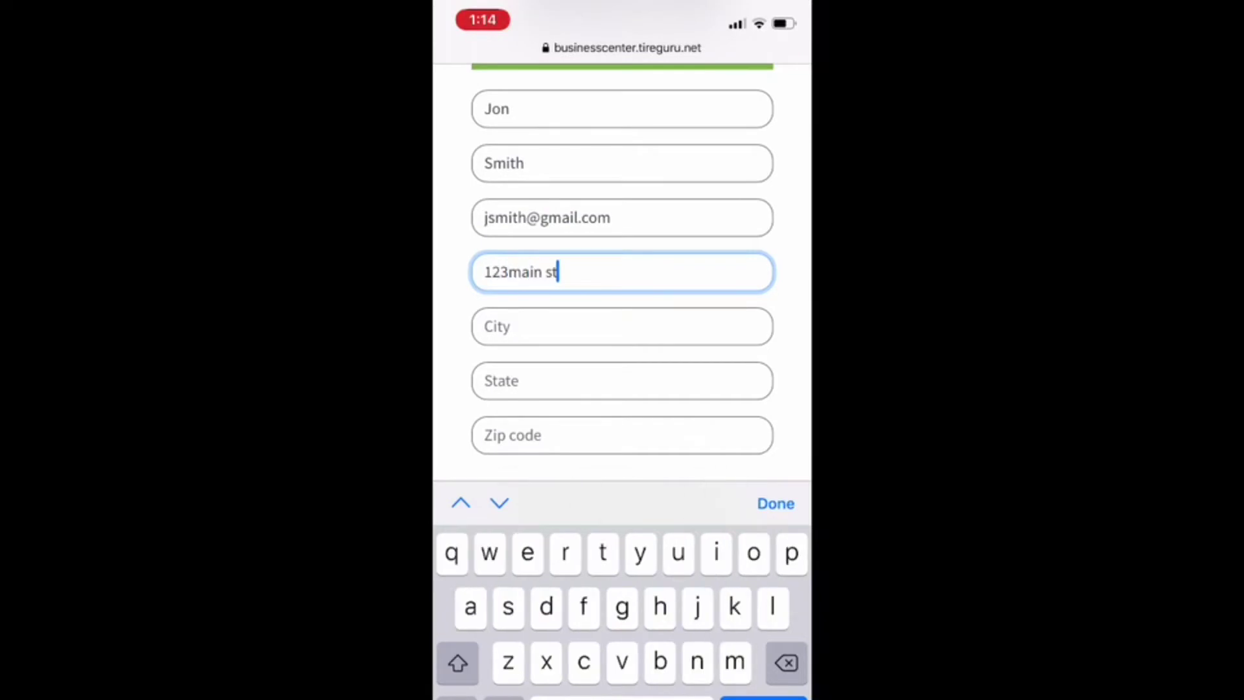
key(Tab)
text(Concord)
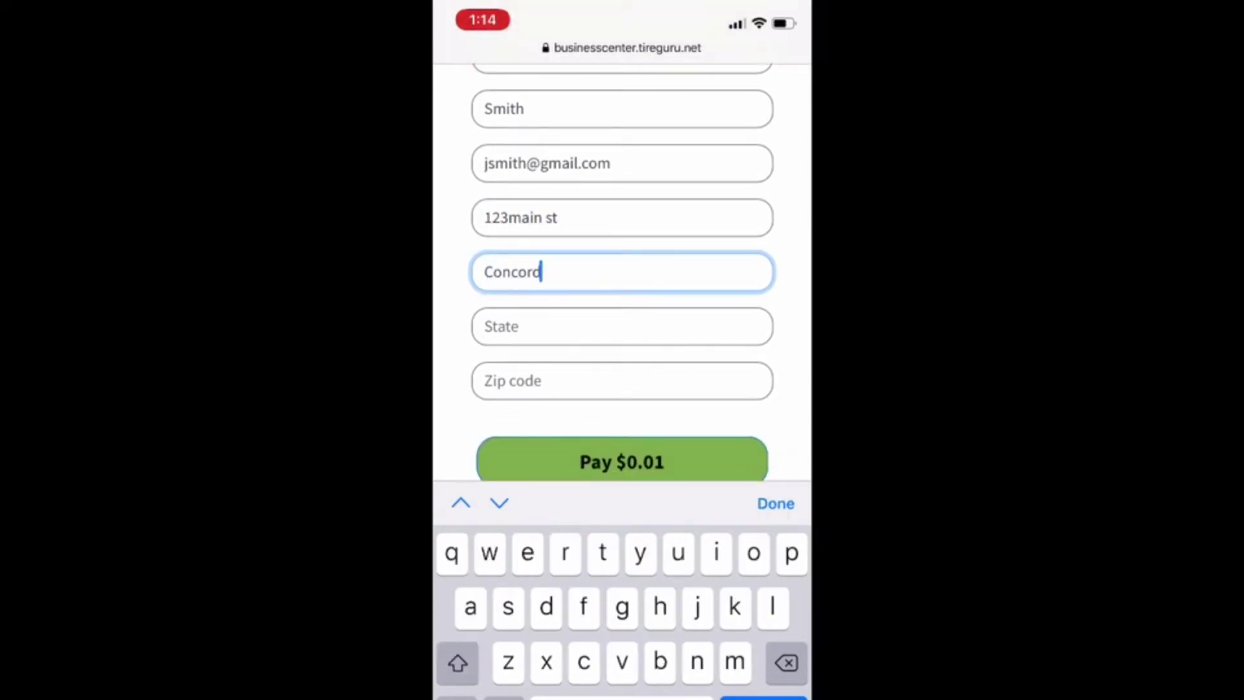
key(Tab)
text(Ca)
key(Tab)
text(94518)
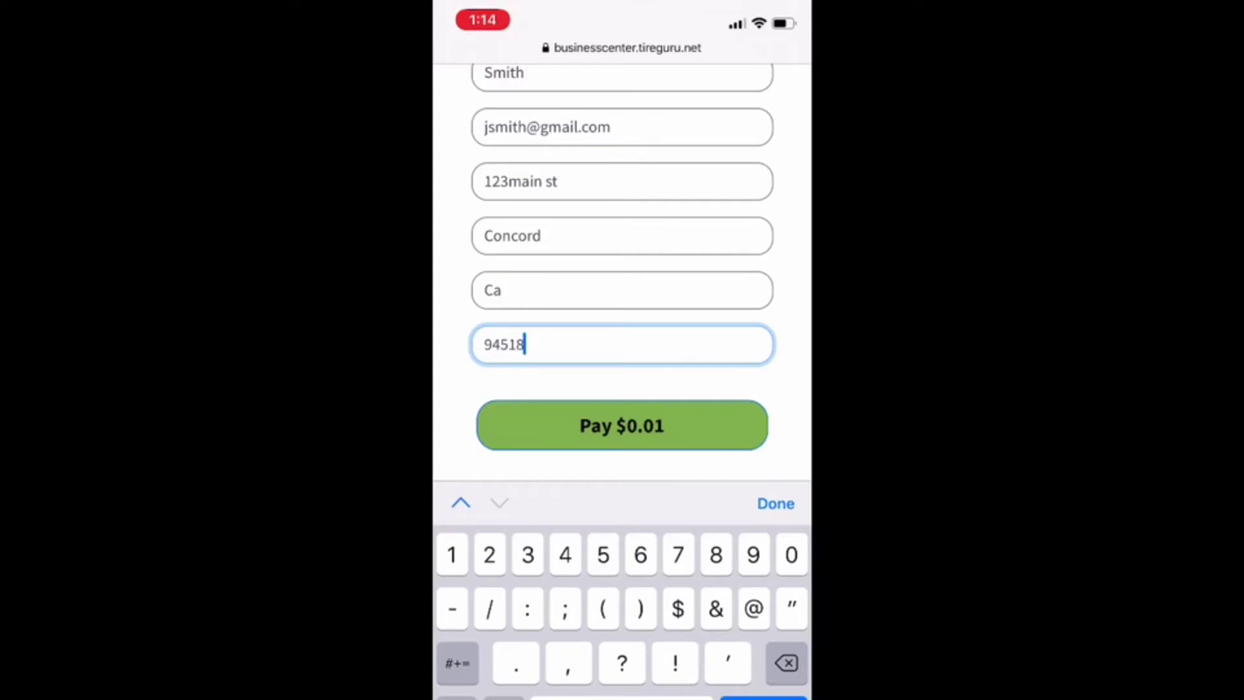
key(Return)
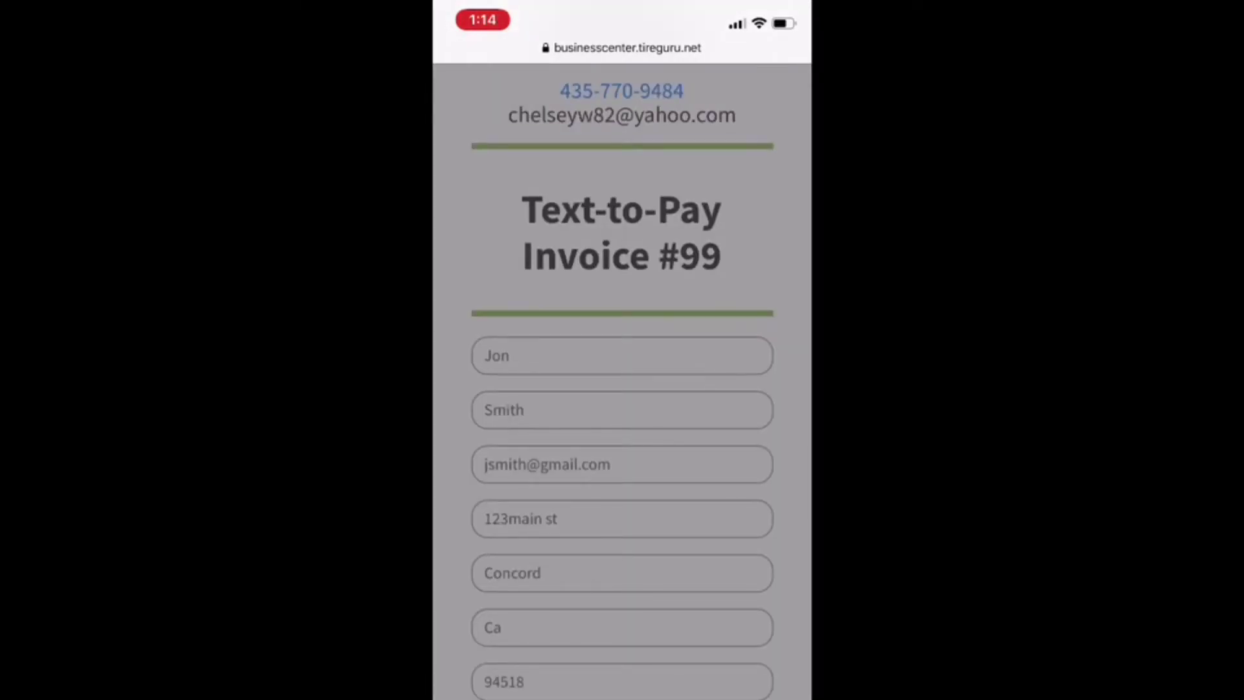
Enter the test Visa card's number, expiry and CVV and submit the $0.01 payment.
click(644, 356)
text(4111)
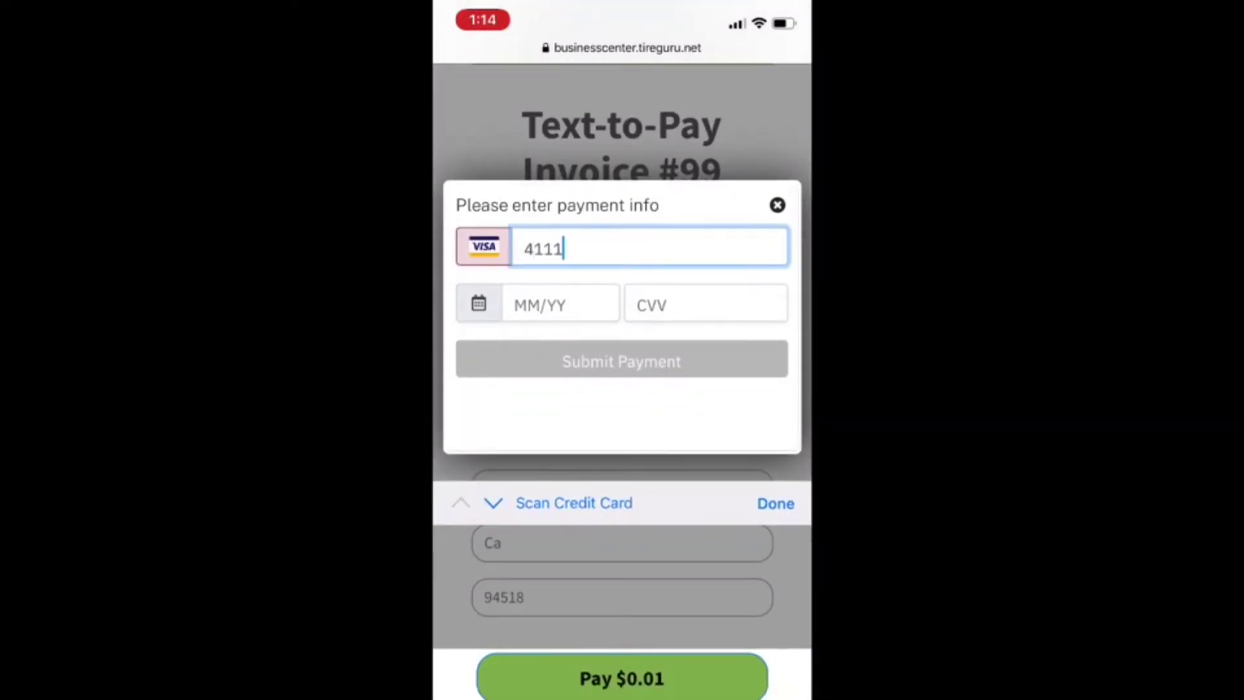
text(1111)
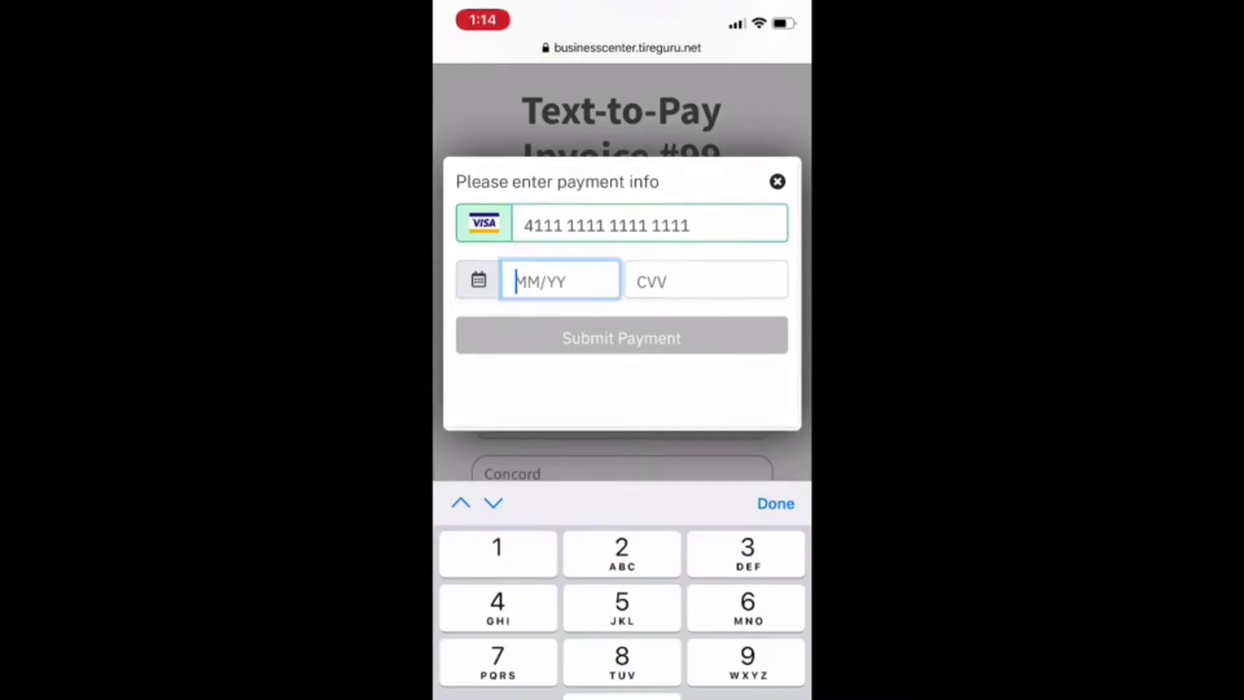
text(111111111221)
text(123)
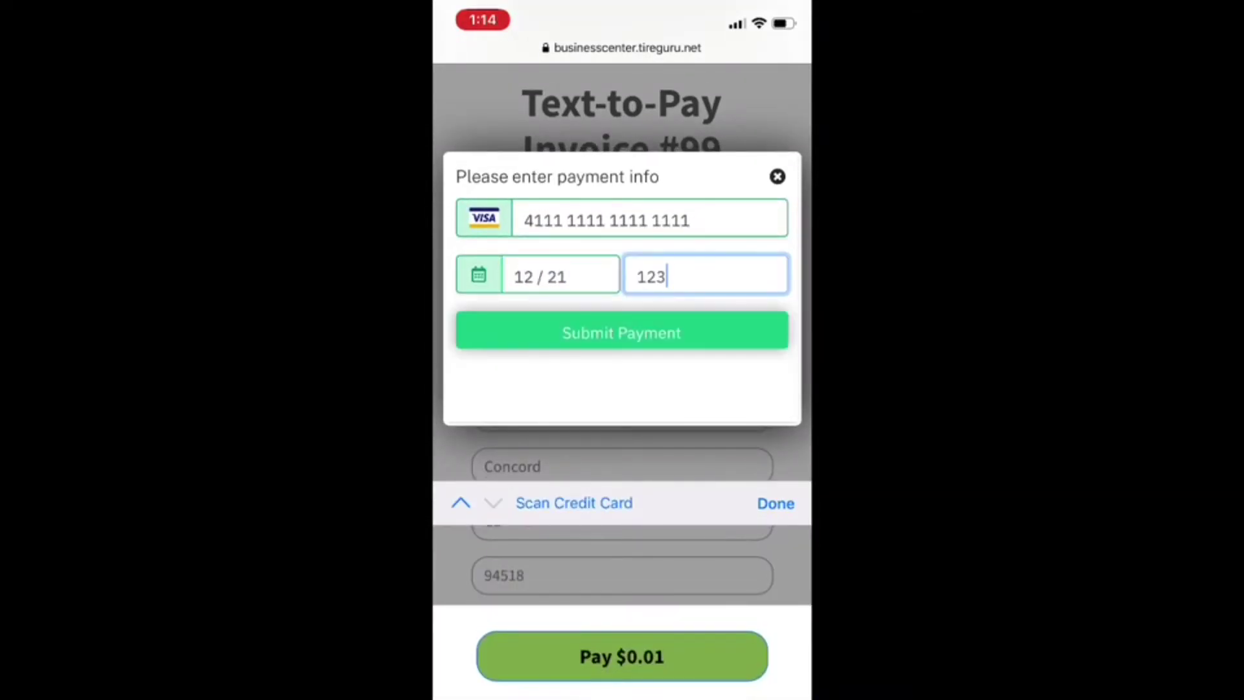
key(Return)
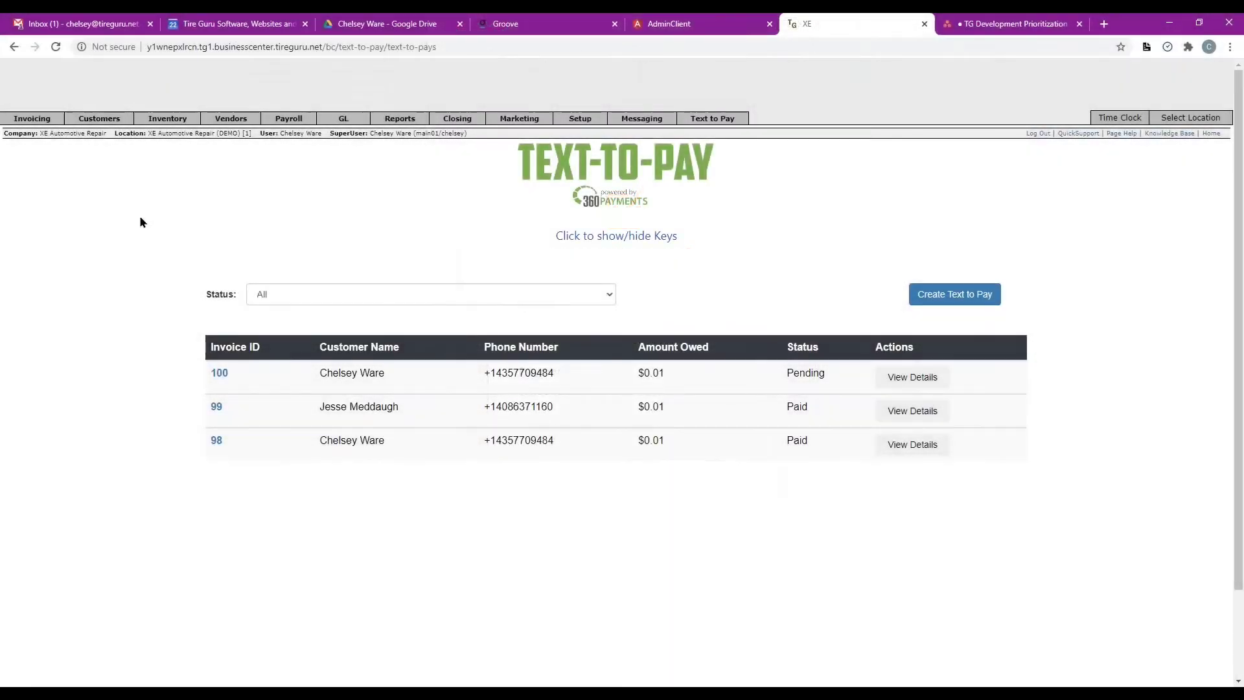
Return to the Open Work Orders list through Invoicing > Point of Sale.
mouse_move(36, 123)
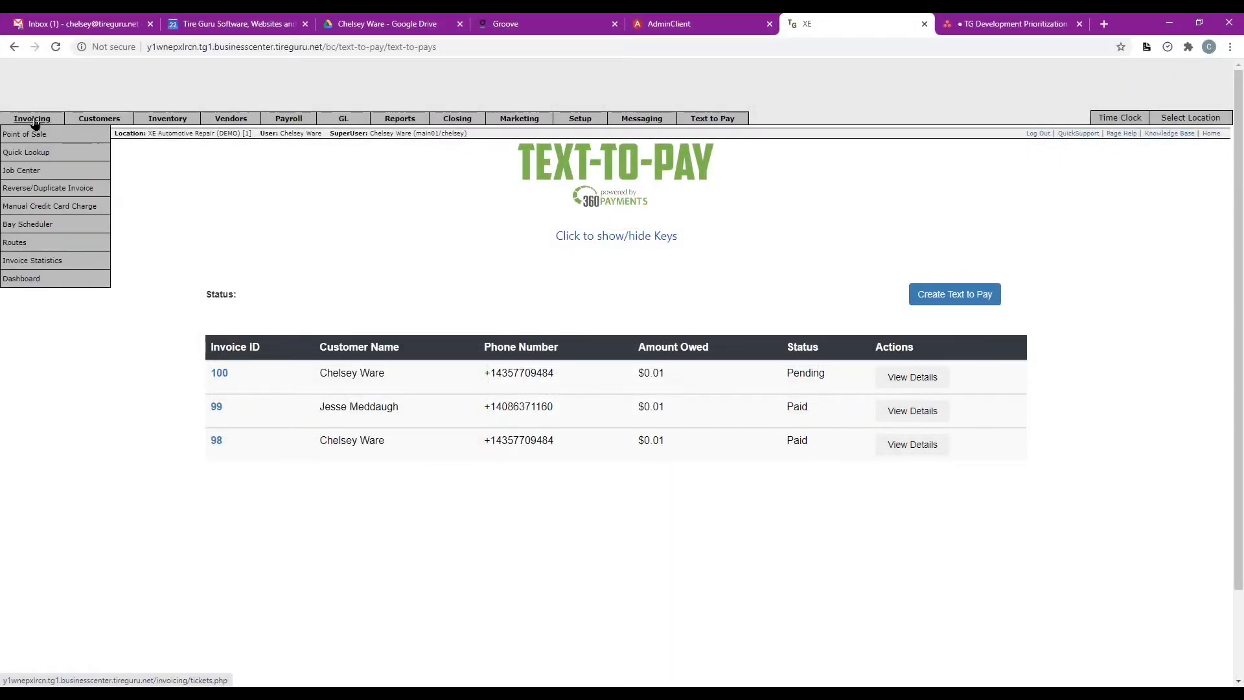
click(30, 135)
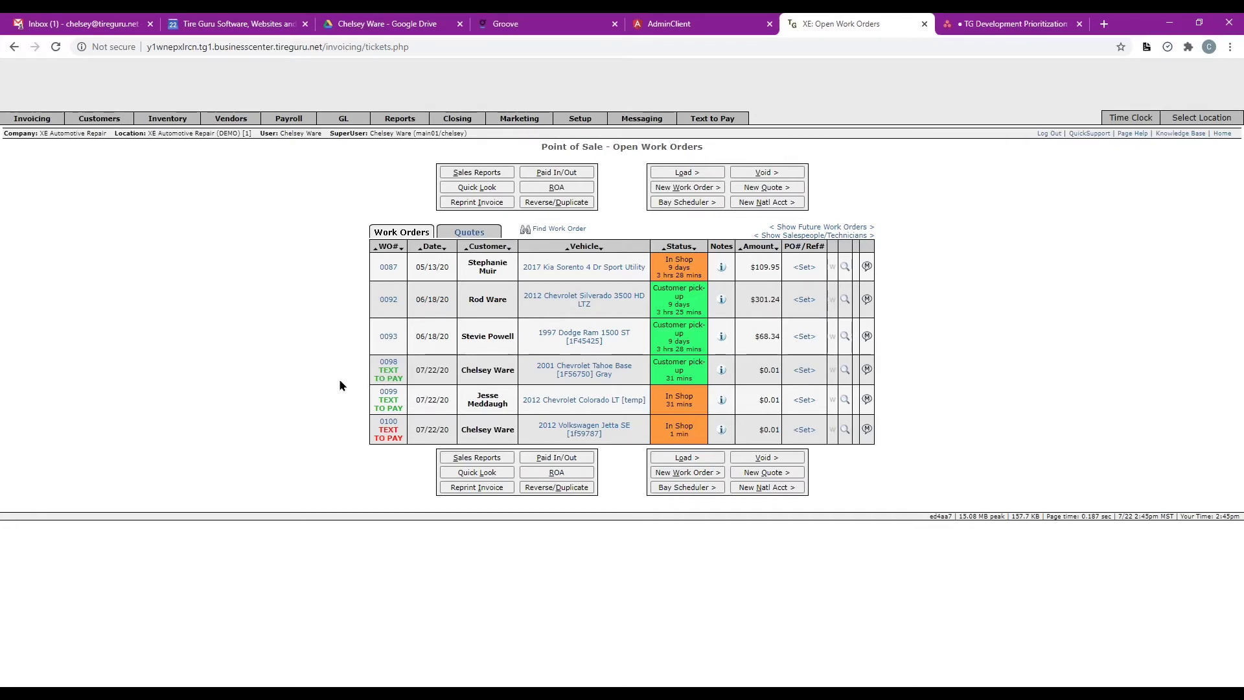
Show the Text-to-Pay records for work order 0098 and invoice 98's payment details.
click(389, 375)
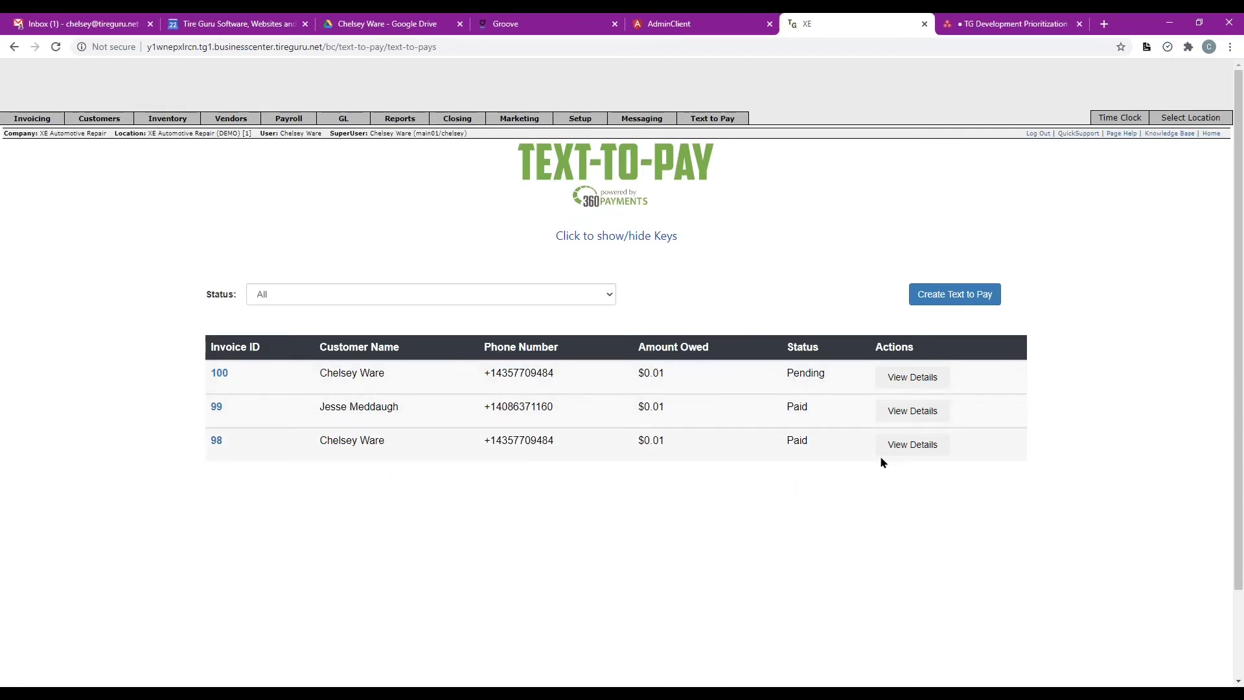
click(911, 444)
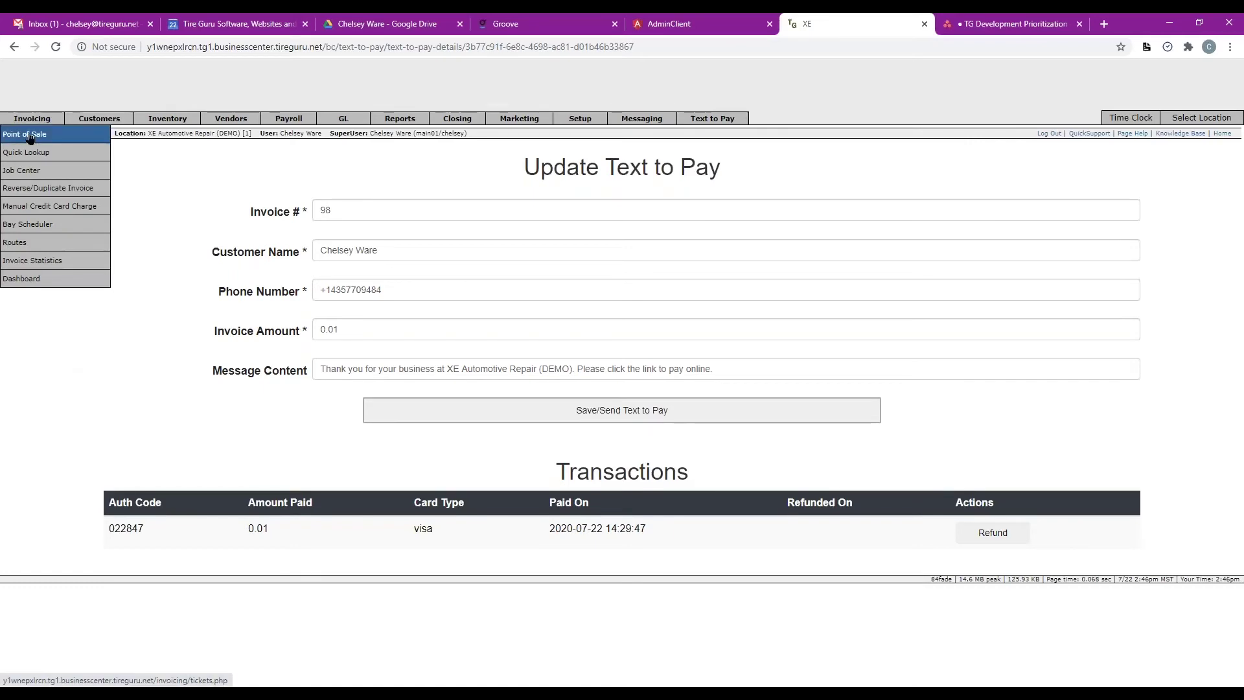
Open work order 0098 past the aging notice and bring it to Invoice Tendering.
click(29, 135)
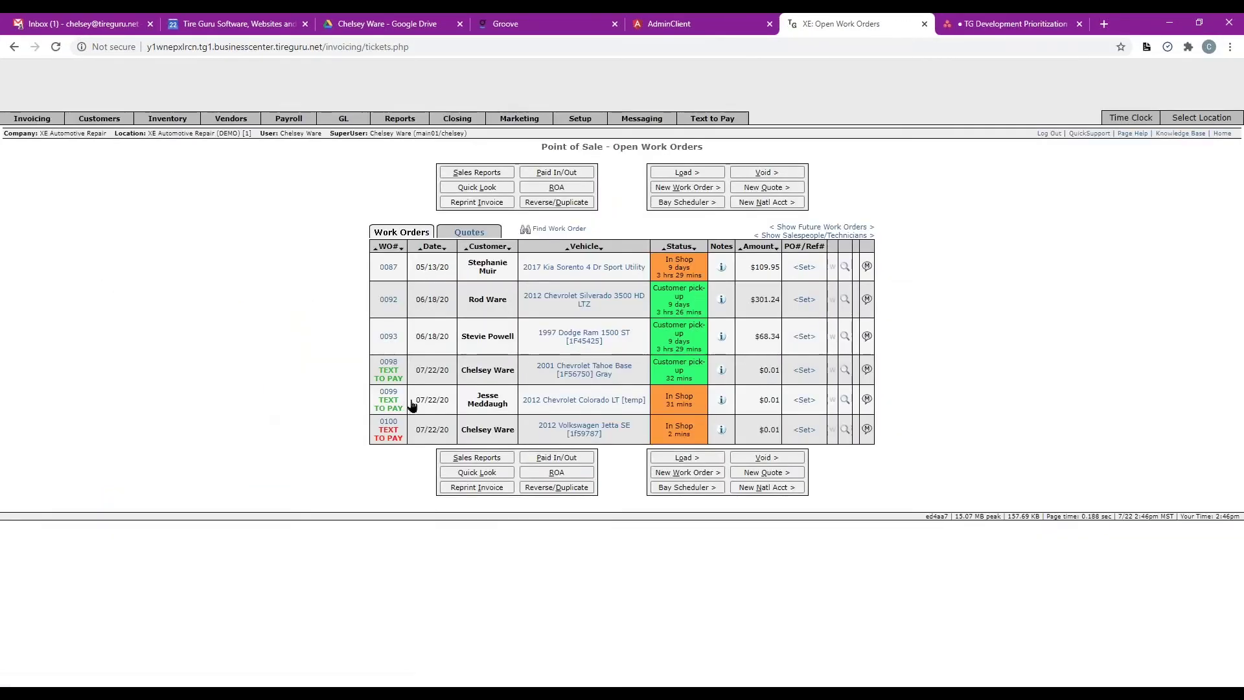
click(489, 376)
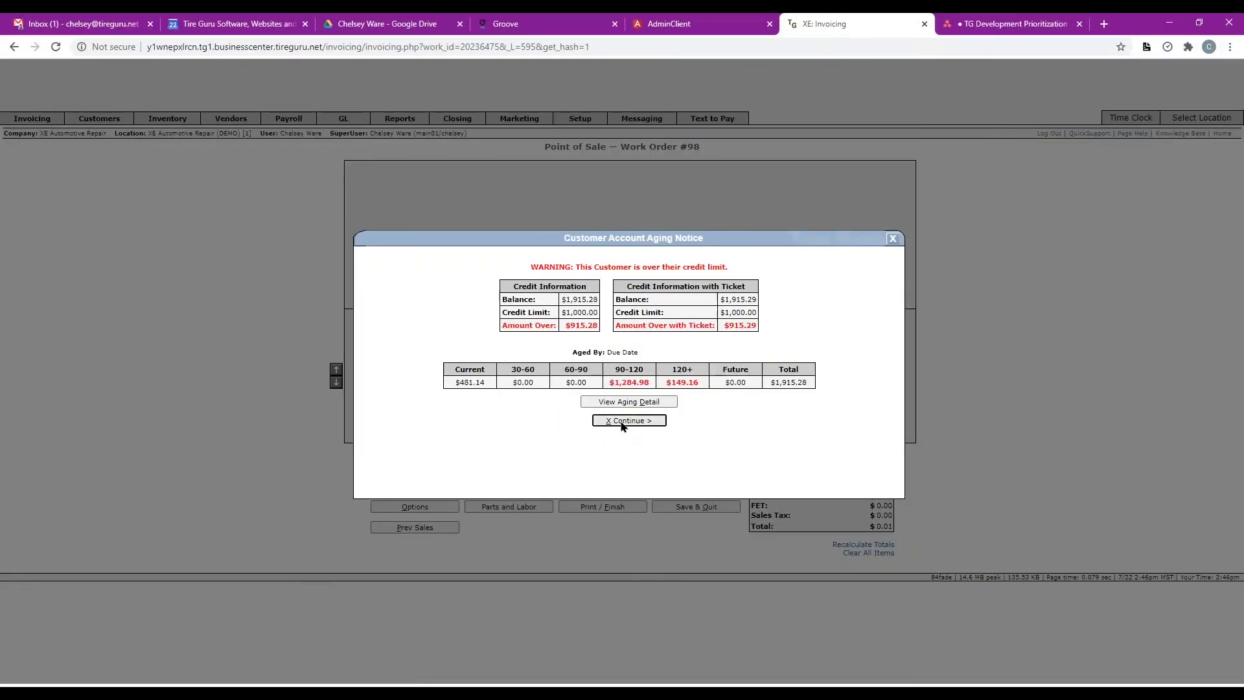
click(627, 421)
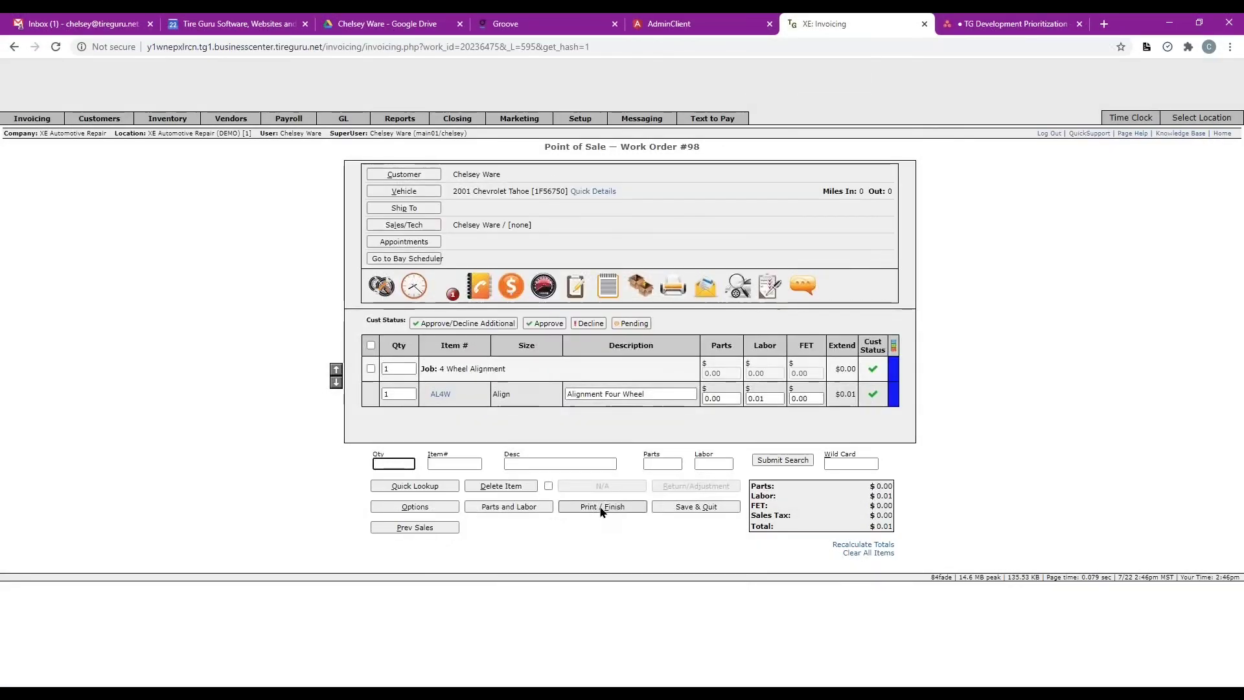
click(600, 509)
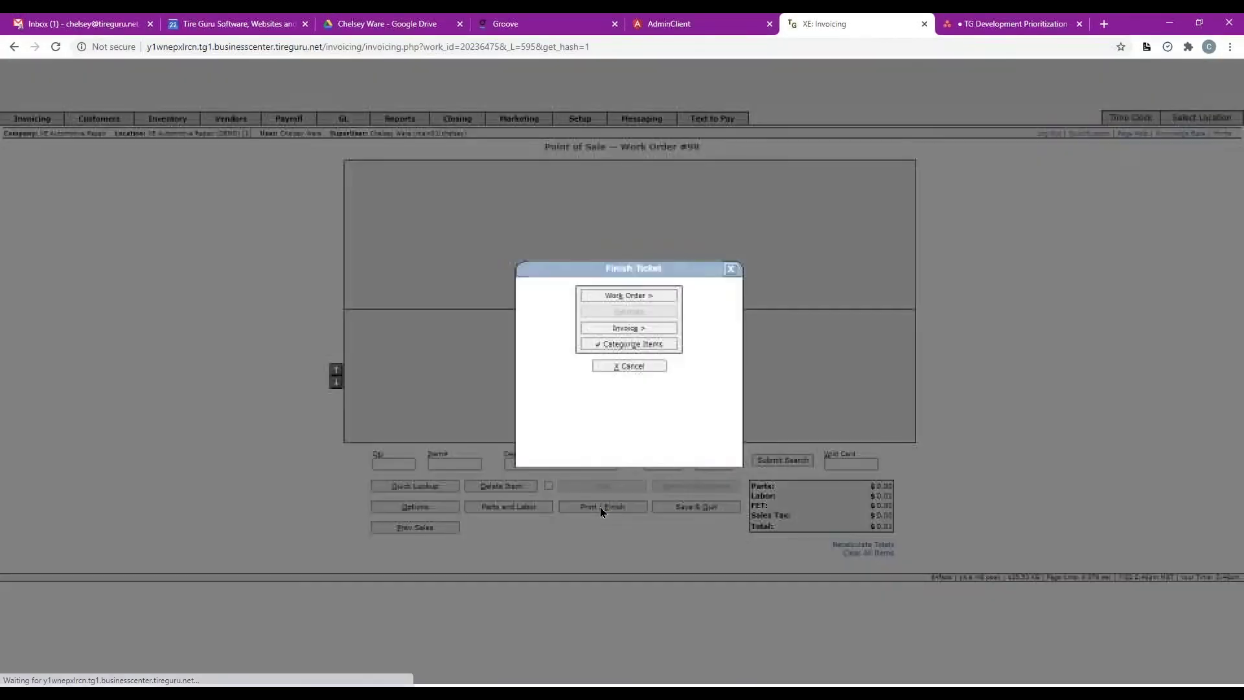
click(622, 329)
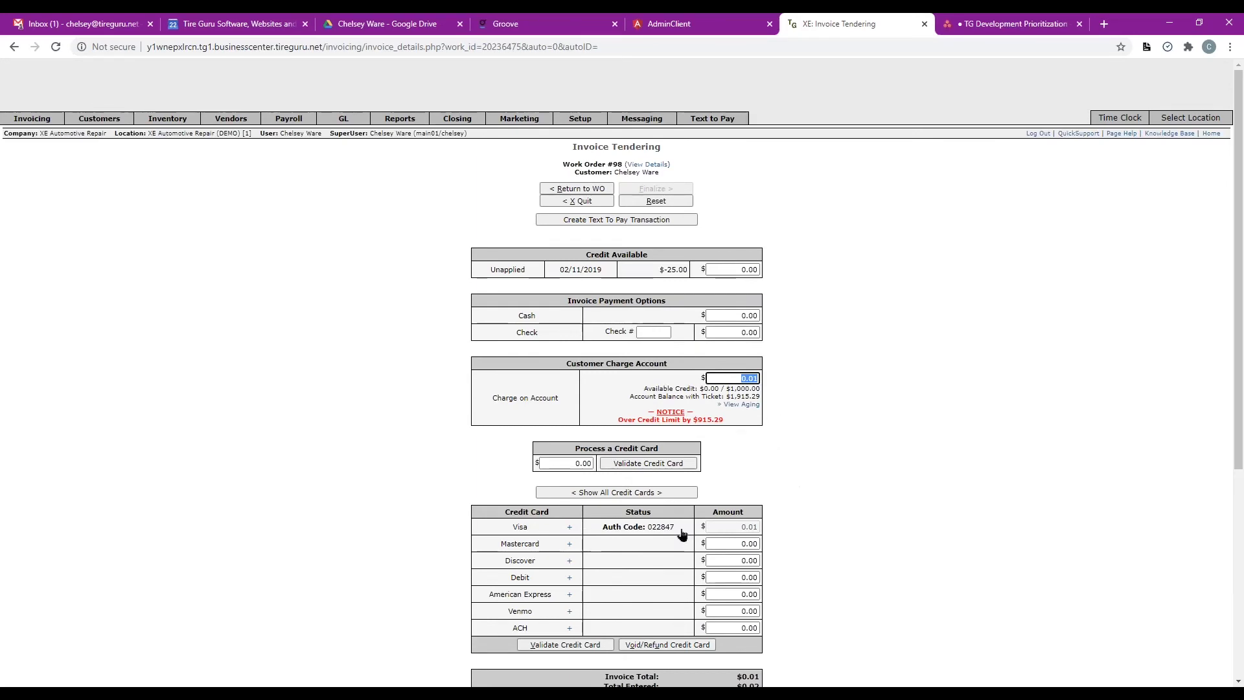
Apply the $0.01 Visa payment, set Charge on Account to 0.00, and finalize invoice #98.
click(537, 532)
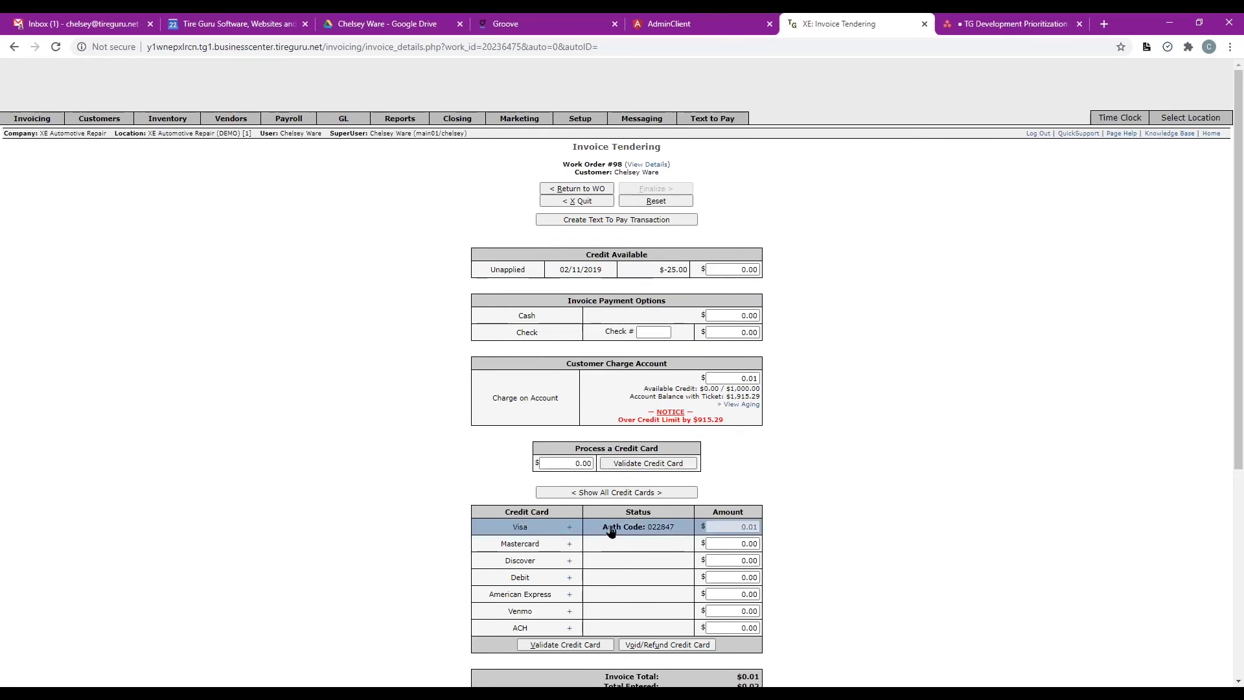
click(736, 378)
key(BackSpace)
click(812, 503)
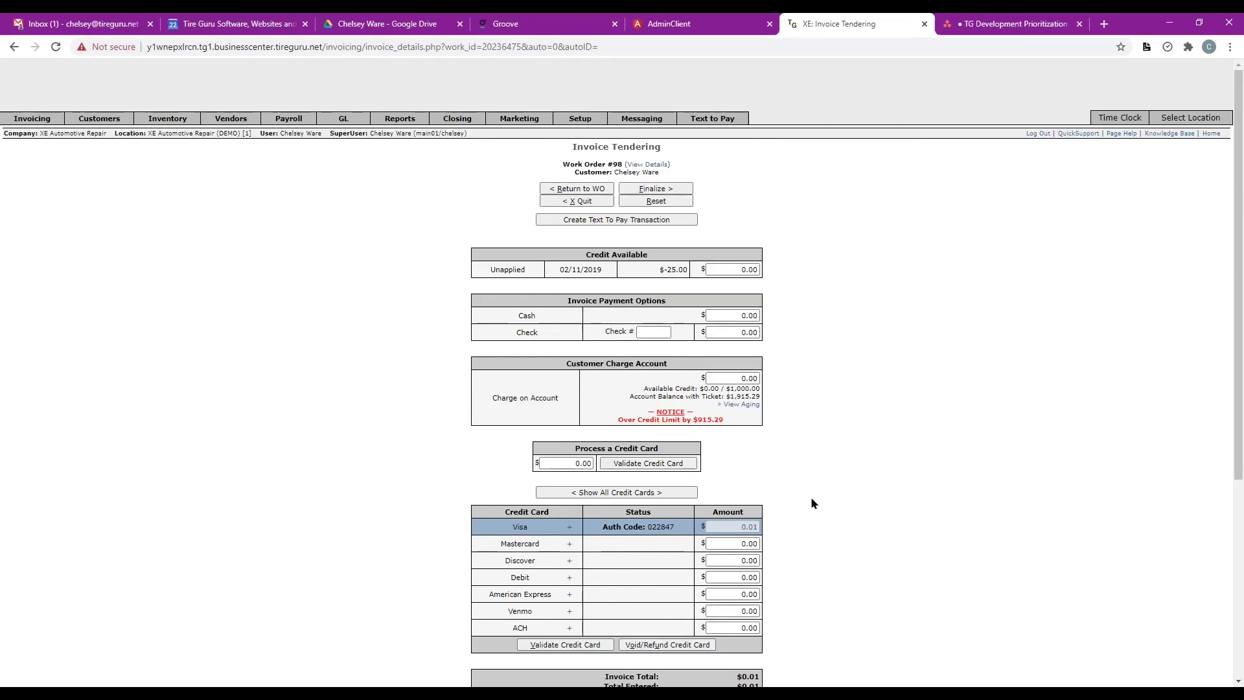
scroll(811, 498, down, 1)
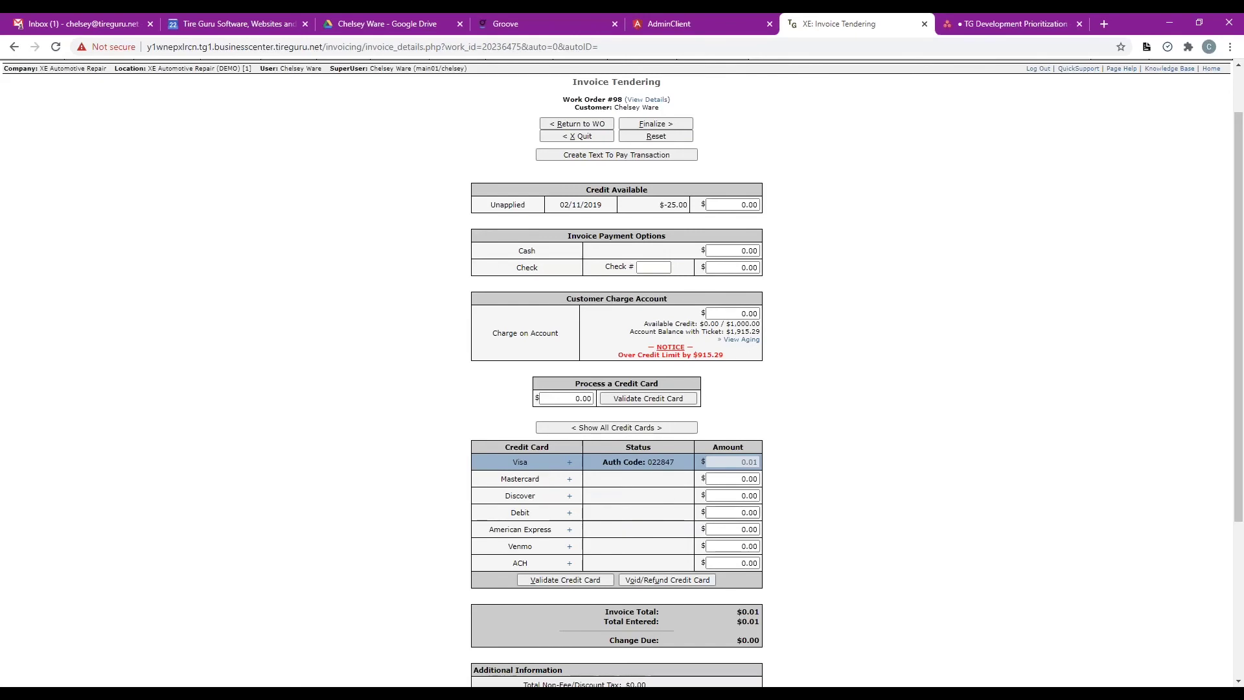
scroll(820, 521, down, 4)
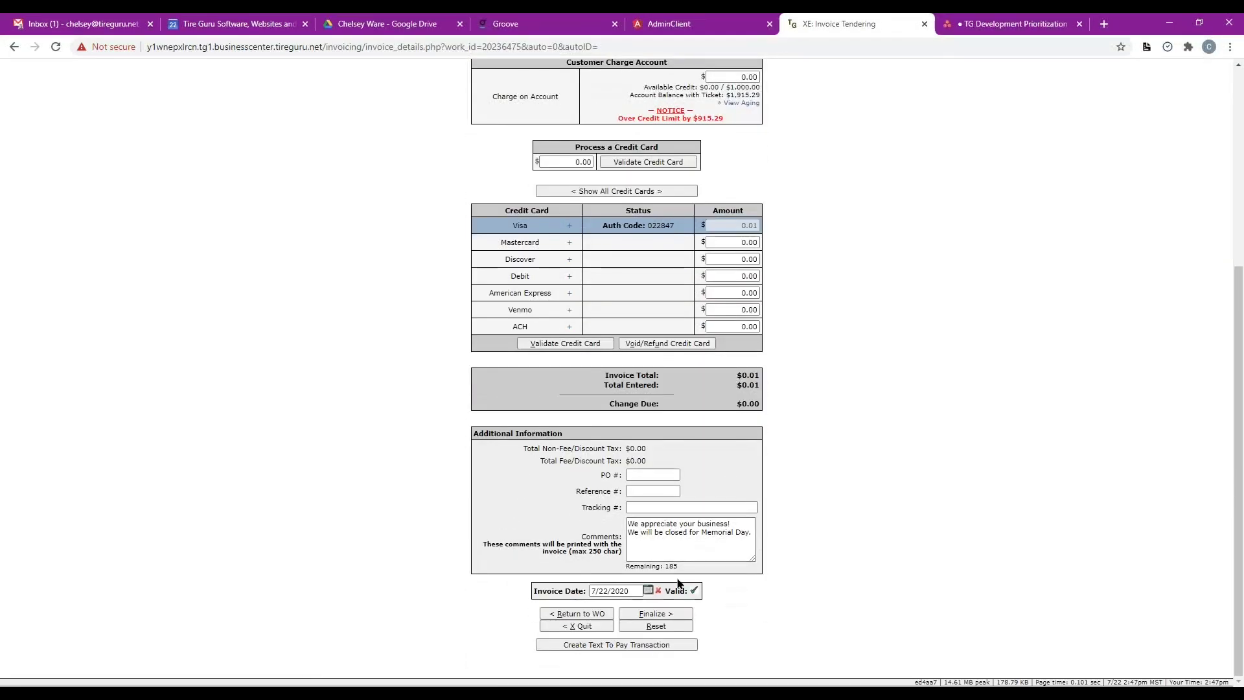
click(654, 614)
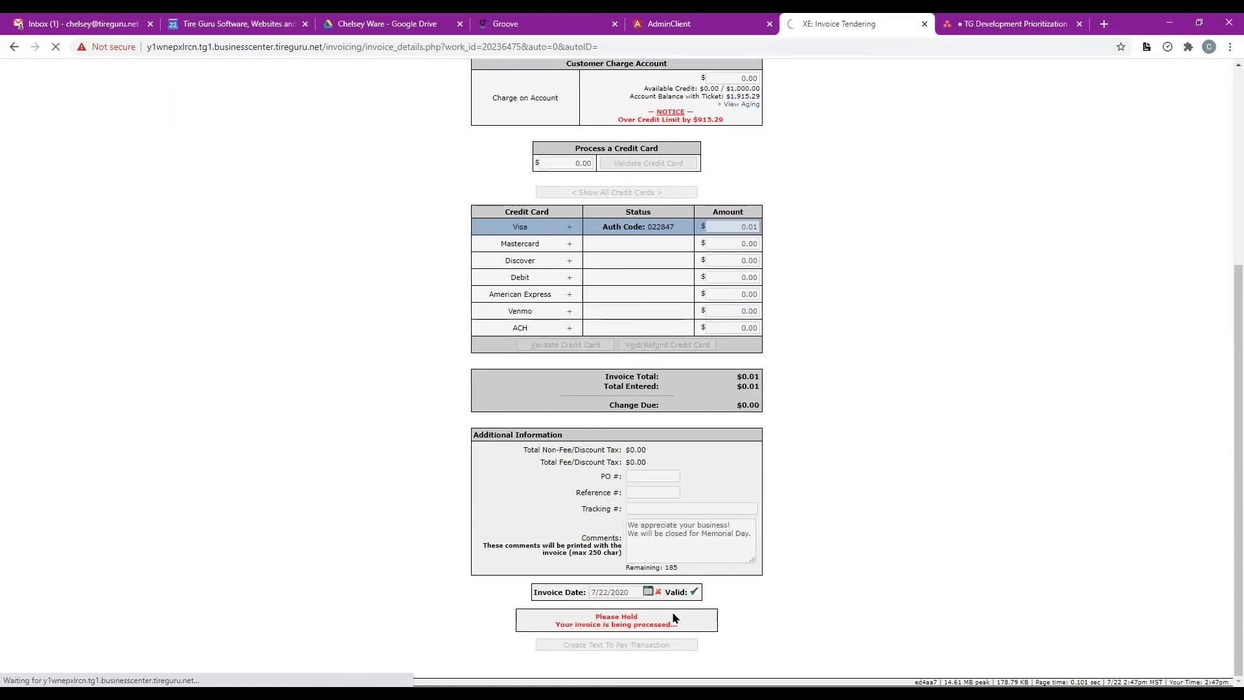